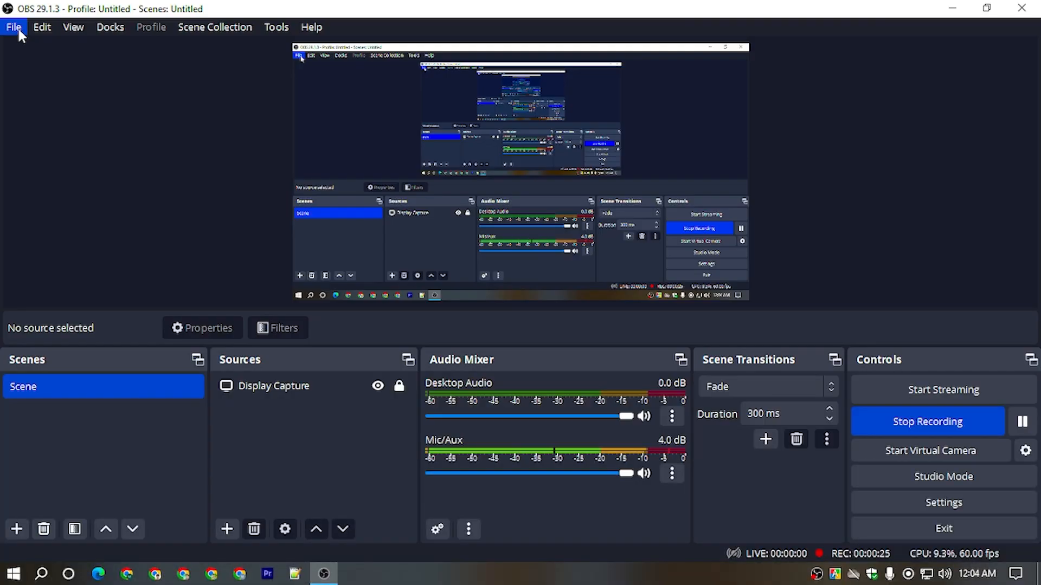
Step: Open the program settings and review the General options and the Stream service page
click(18, 31)
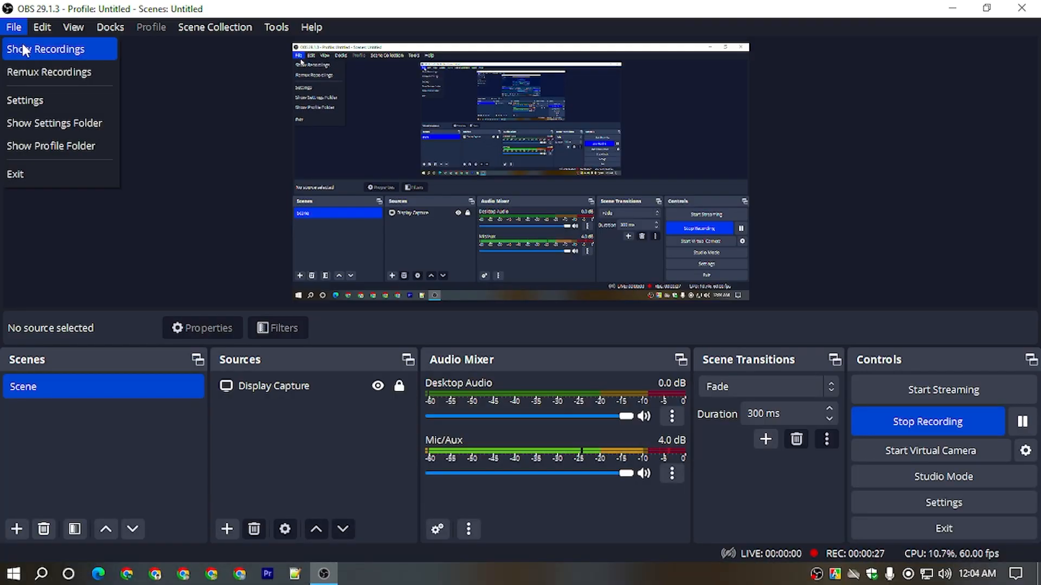
click(32, 101)
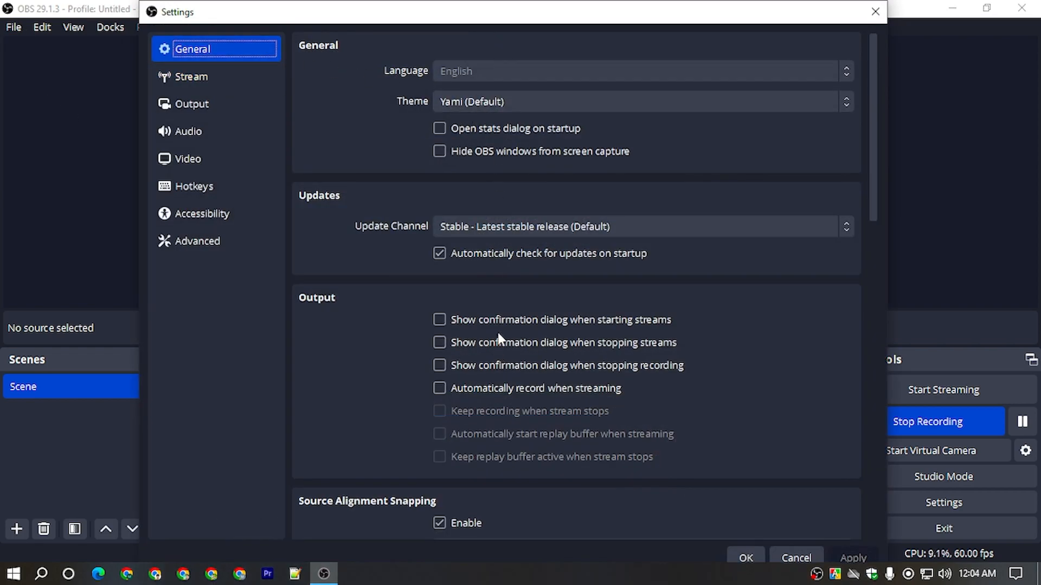
scroll(497, 339, down, 15)
scroll(658, 400, down, 3)
click(163, 77)
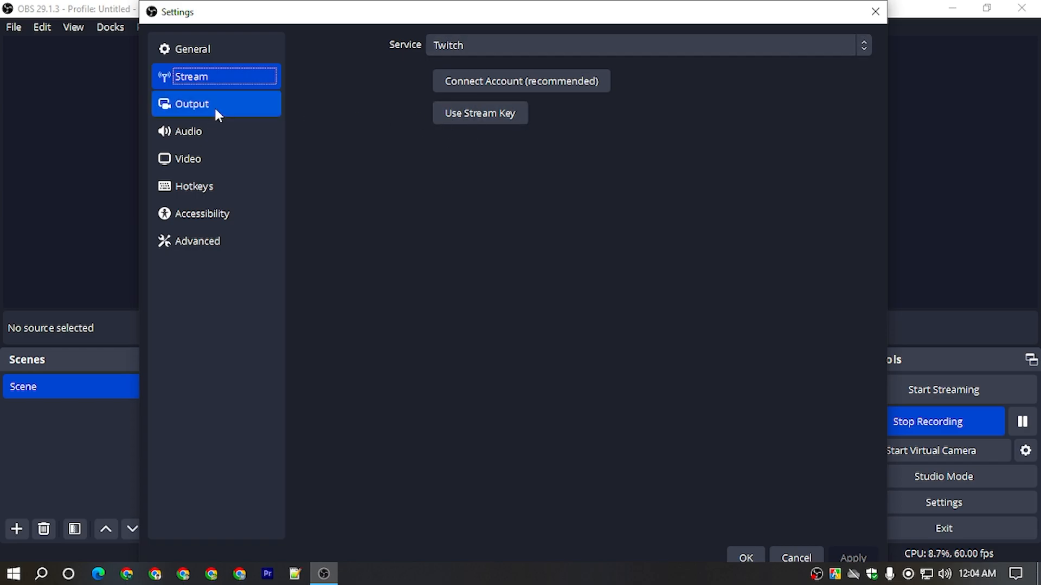
Step: Review the streaming output settings, including the encoder's rate control and bitrate
click(199, 102)
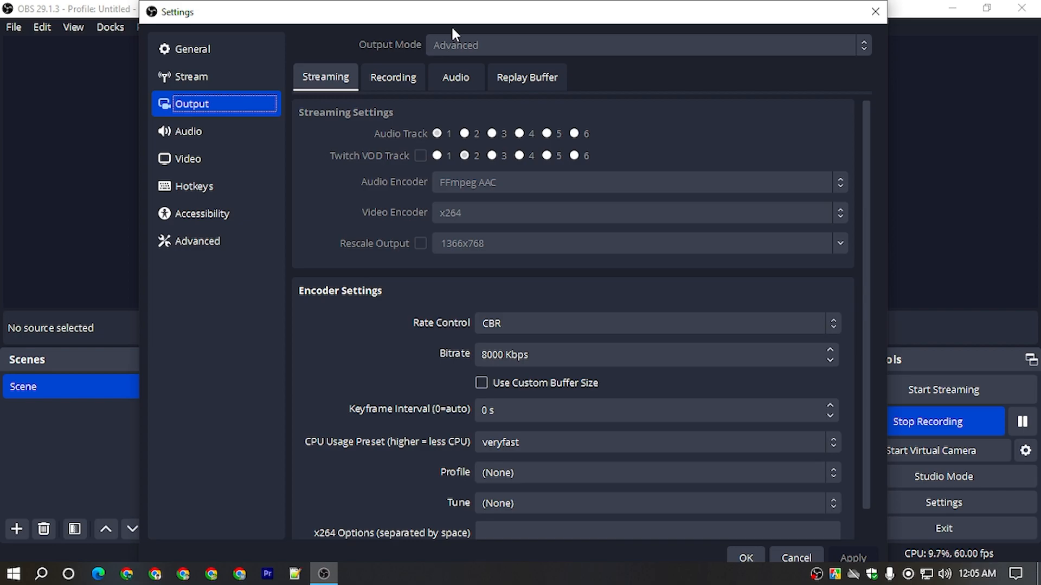
scroll(405, 213, down, 1)
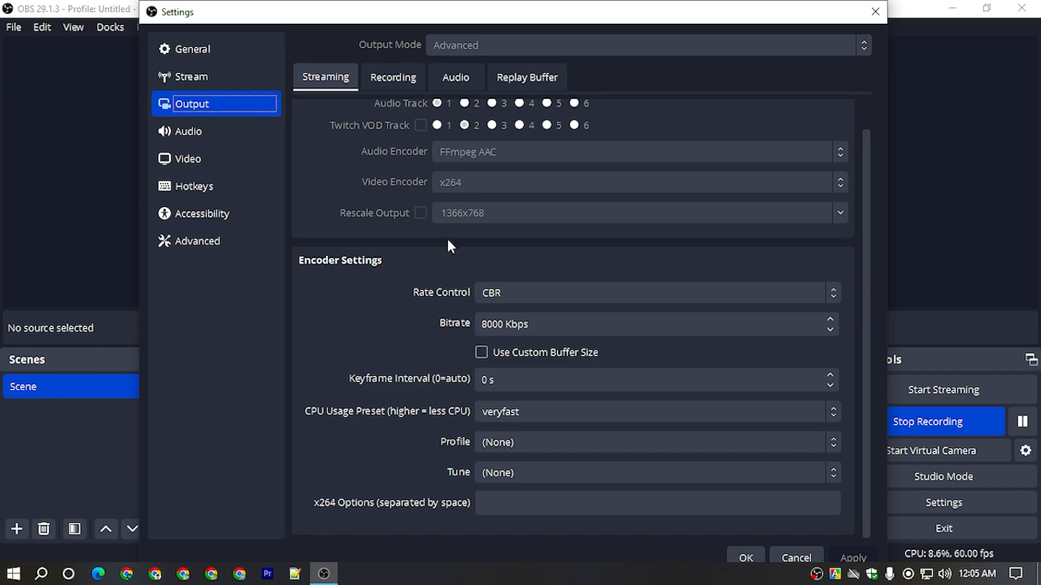
click(491, 293)
click(491, 293)
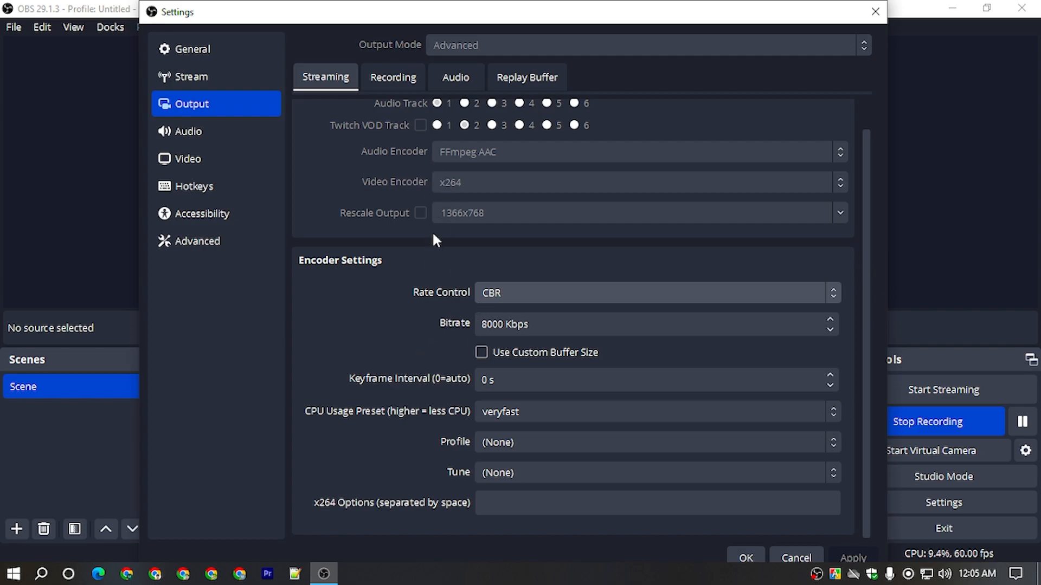
click(495, 325)
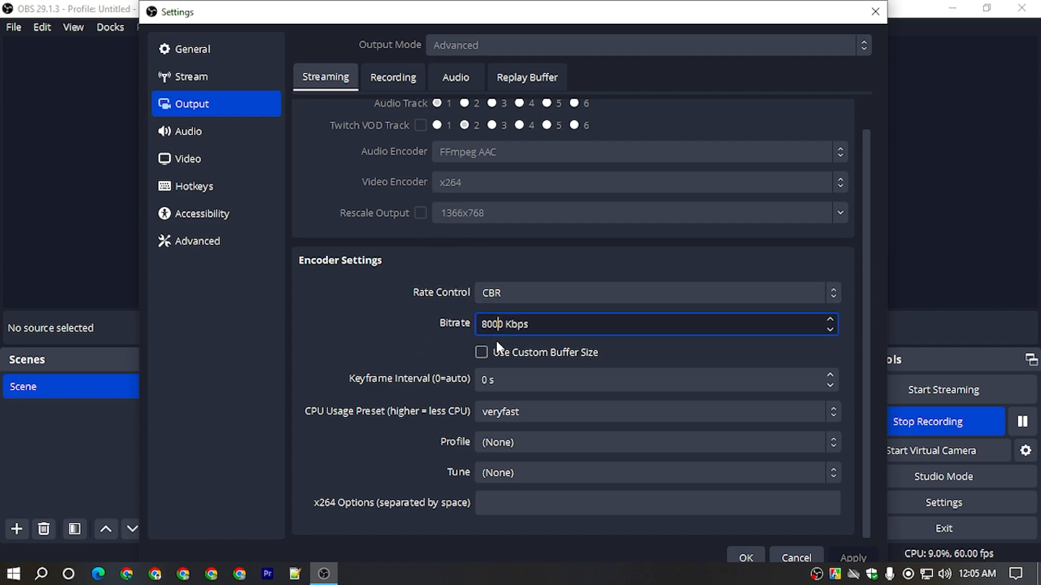
drag(504, 327, 474, 320)
click(429, 329)
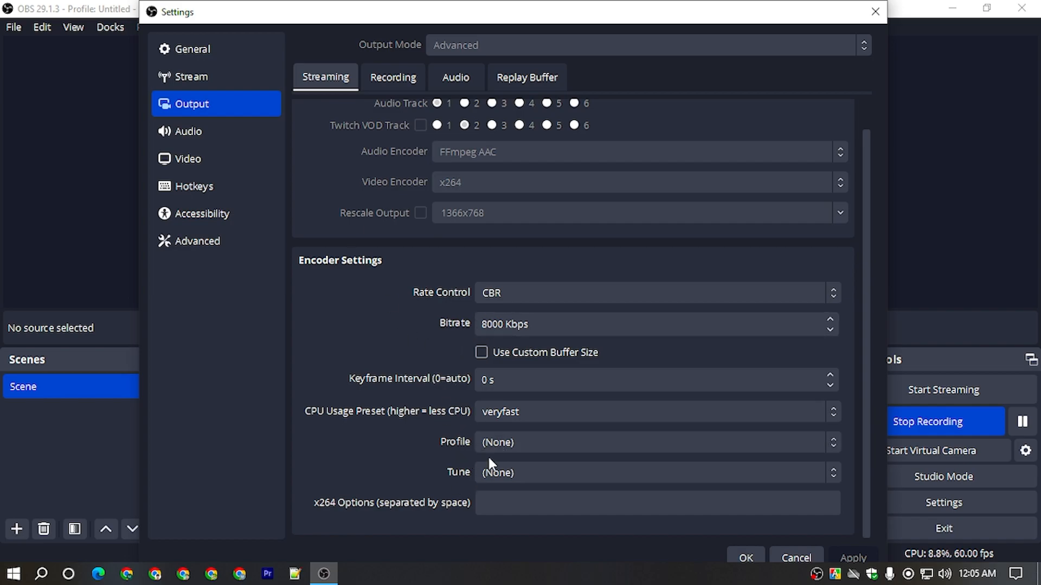
Step: Review the output settings for recording, the audio track bitrates and the replay buffer
click(394, 79)
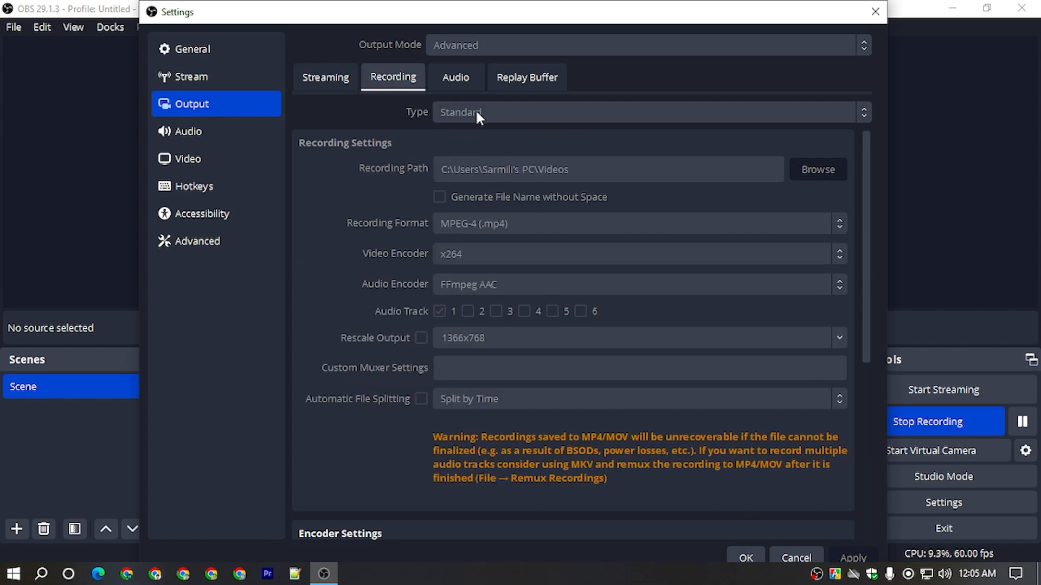
scroll(456, 193, down, 1)
scroll(476, 229, up, 1)
click(460, 81)
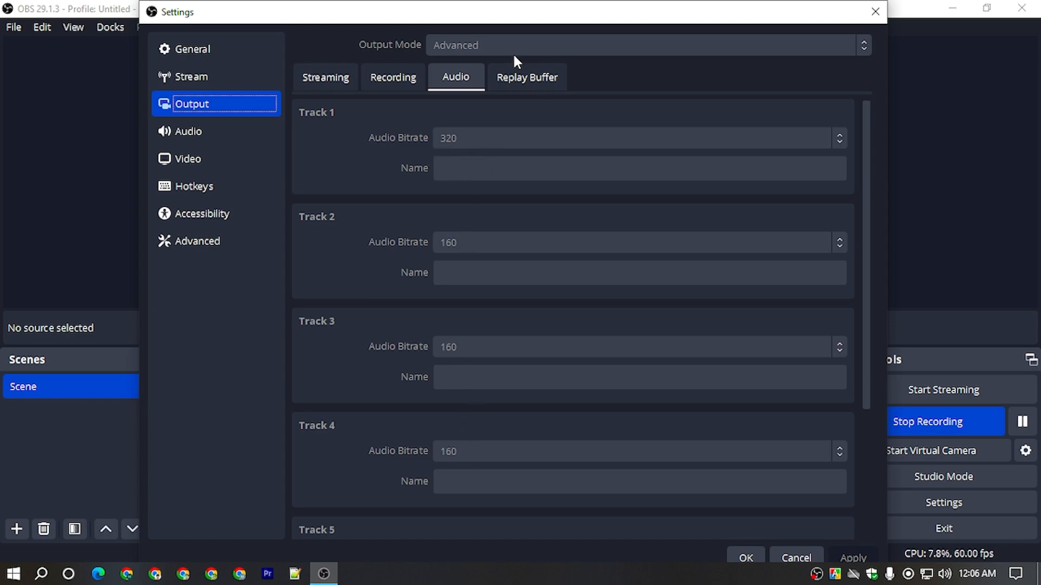
click(522, 83)
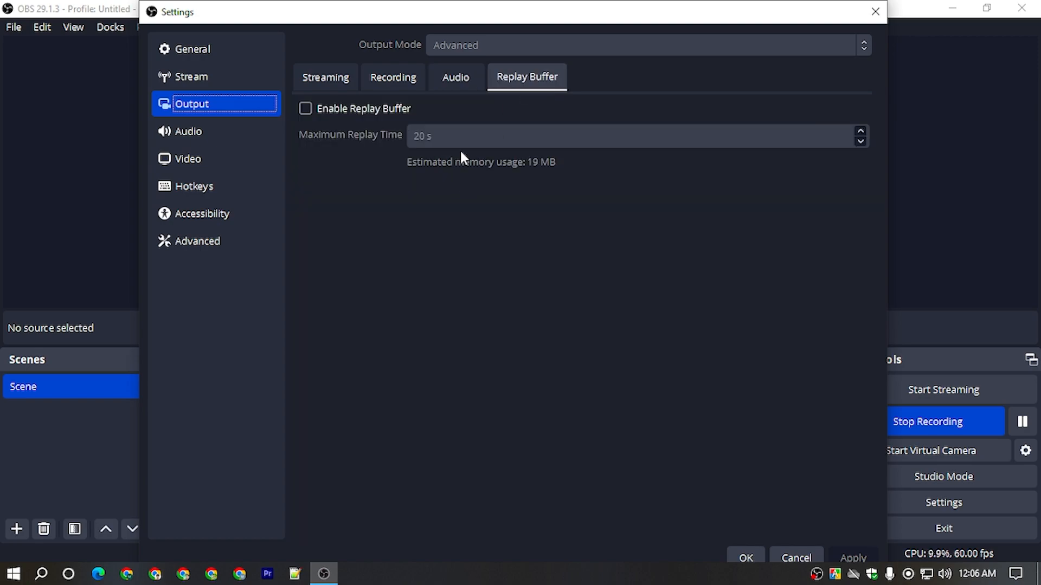
Step: Review the global audio device settings and the video resolution, downscale filter and FPS settings
click(214, 143)
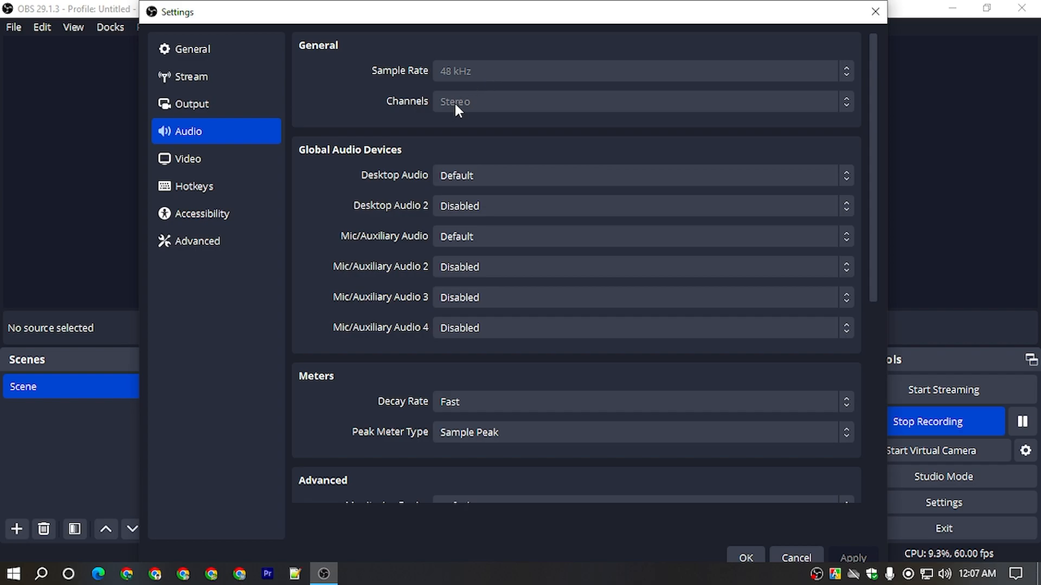
scroll(380, 349, down, 5)
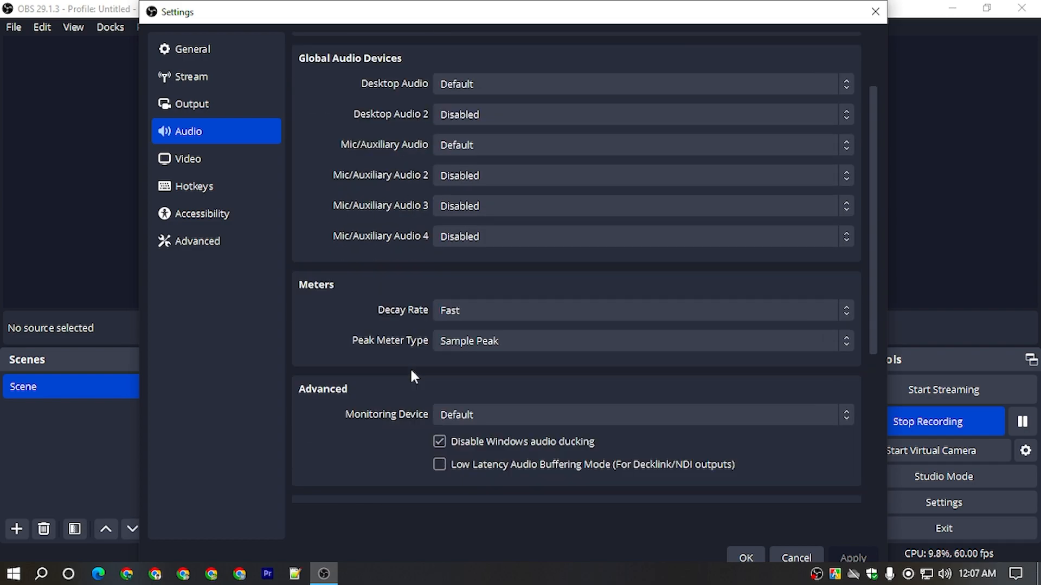
scroll(424, 362, down, 1)
scroll(404, 374, up, 4)
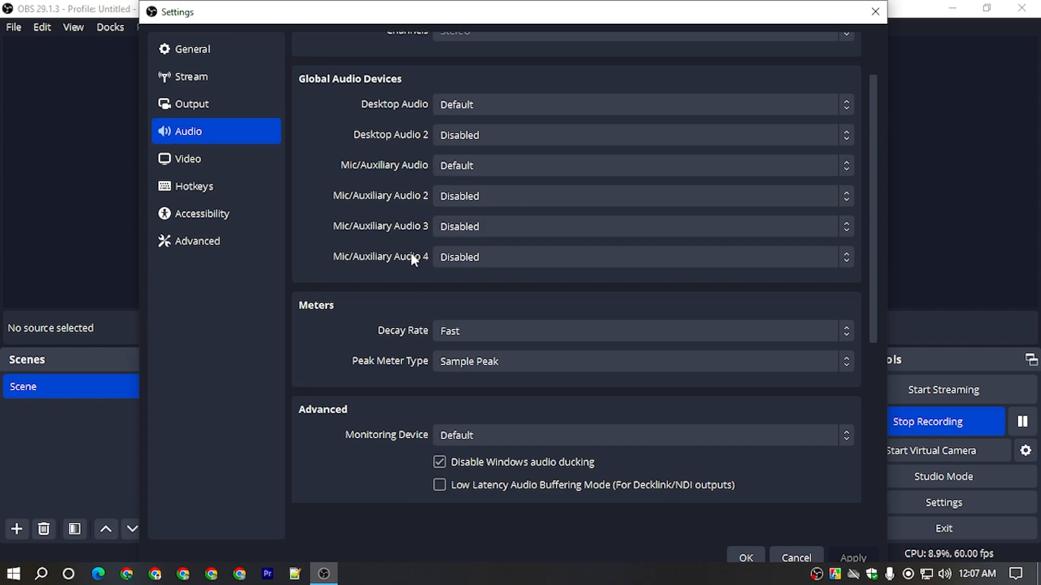
click(214, 157)
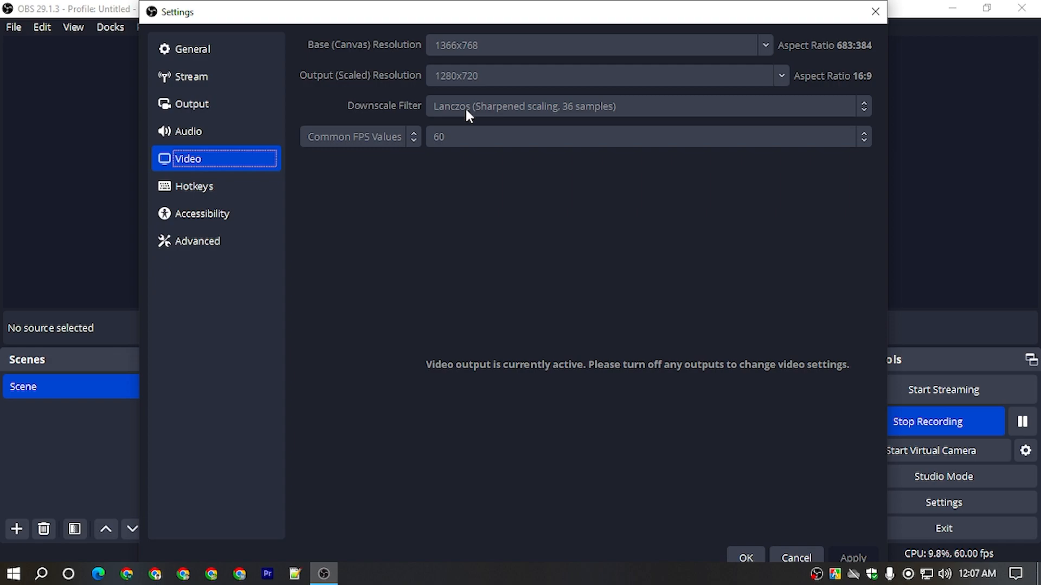
Step: Look through the list of hotkey assignments and the accessibility color settings
click(220, 185)
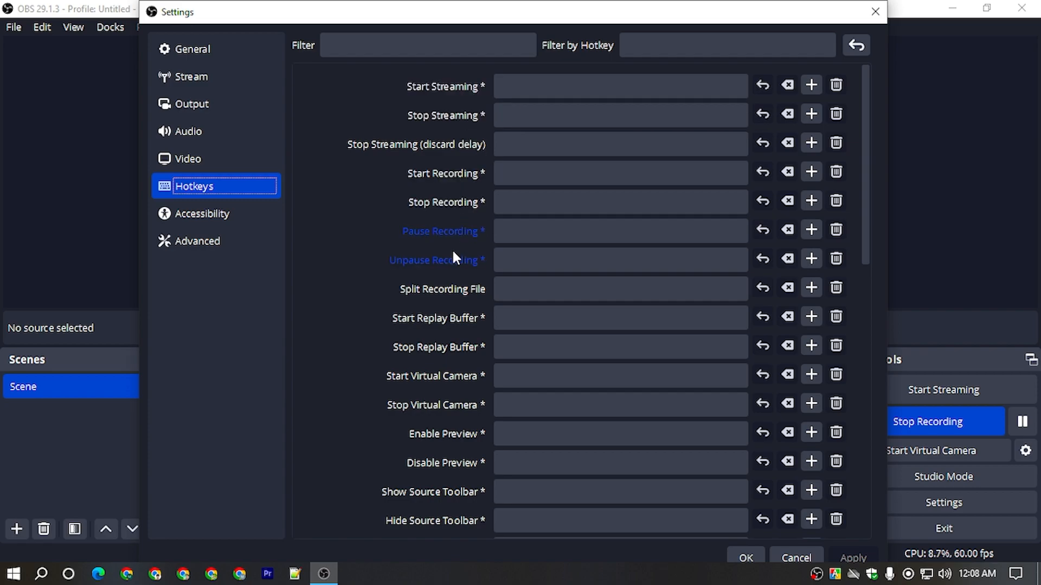
scroll(544, 328, down, 10)
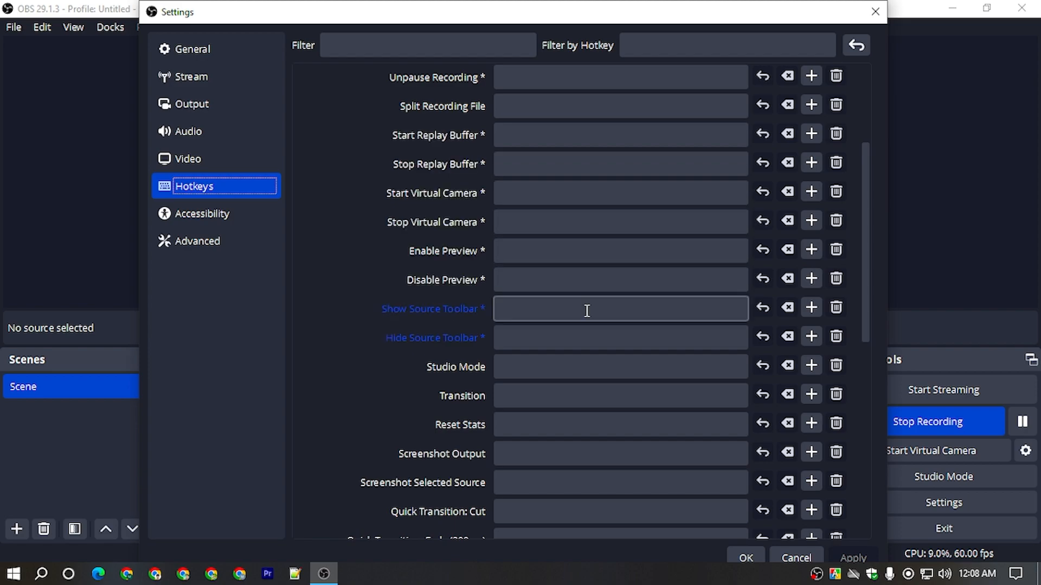
scroll(595, 355, down, 3)
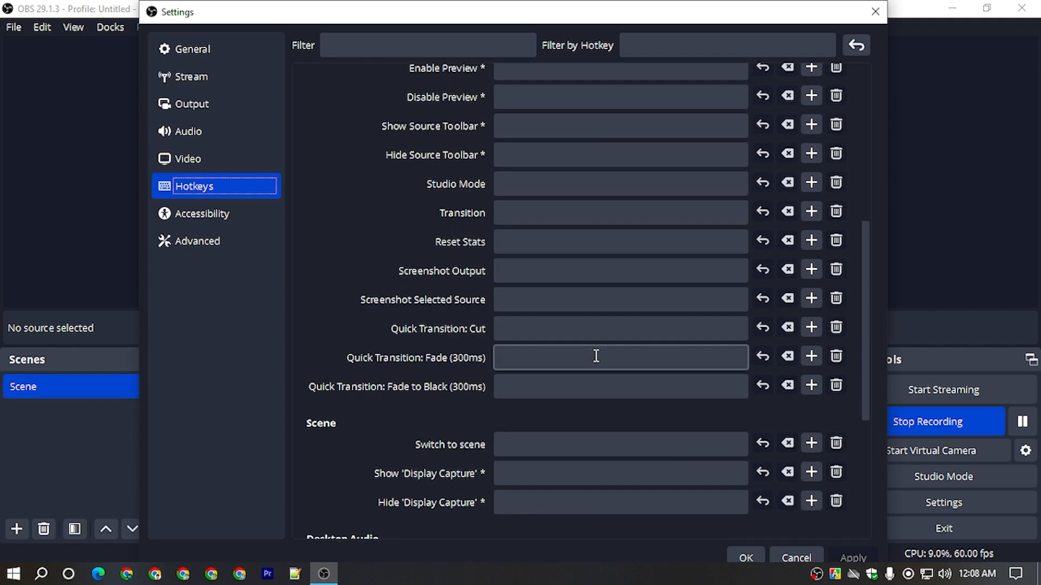
scroll(596, 357, down, 3)
click(244, 214)
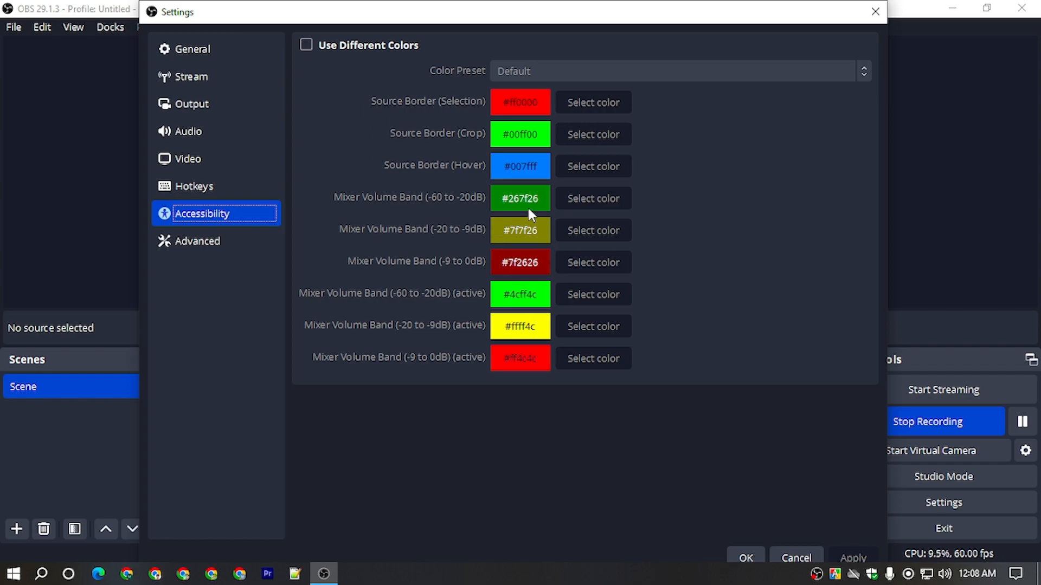
Step: Review the Advanced settings, choosing High as the process priority, and close the settings without saving
click(233, 240)
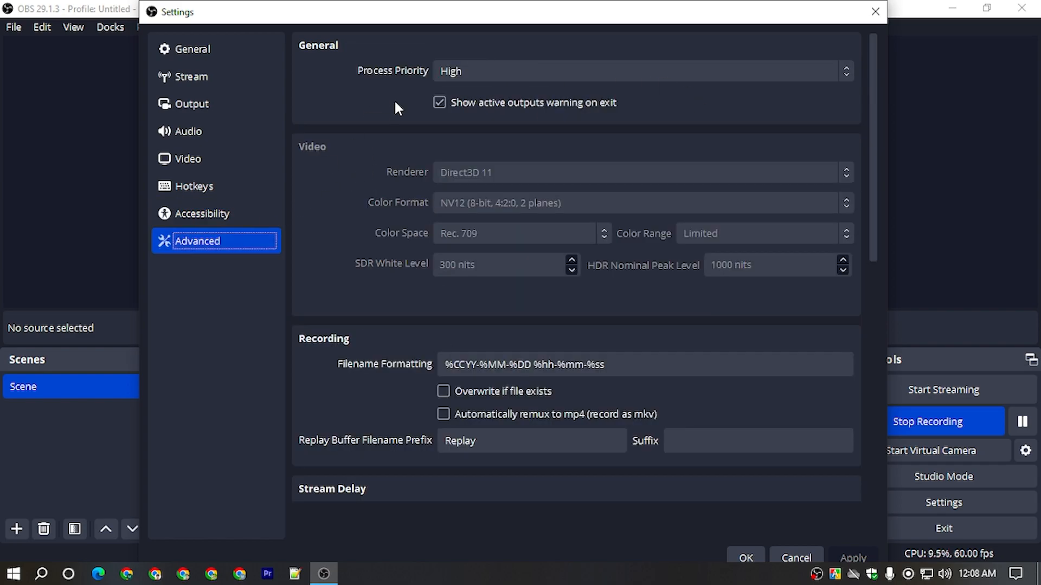
click(466, 69)
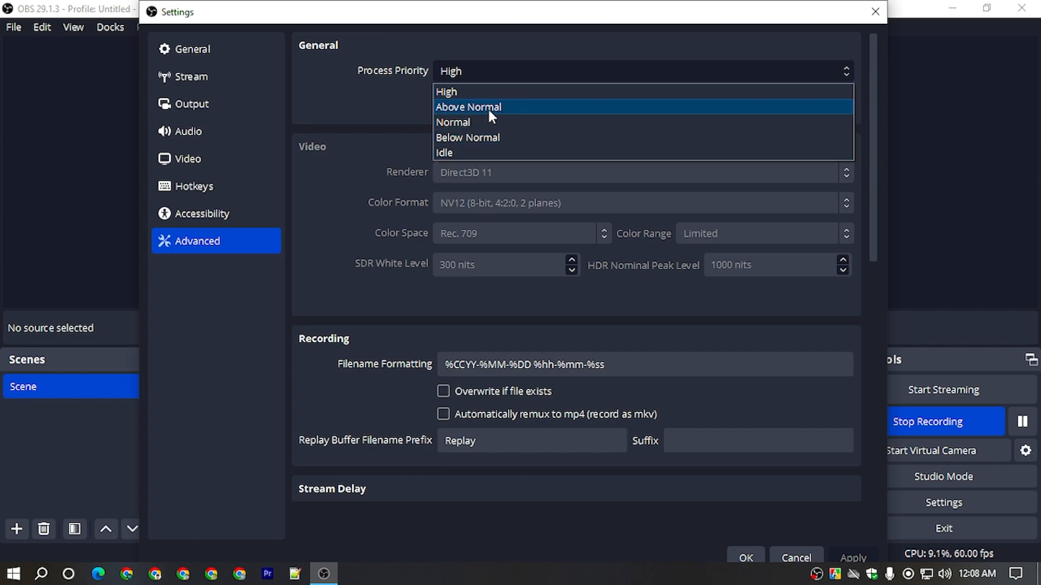
click(445, 96)
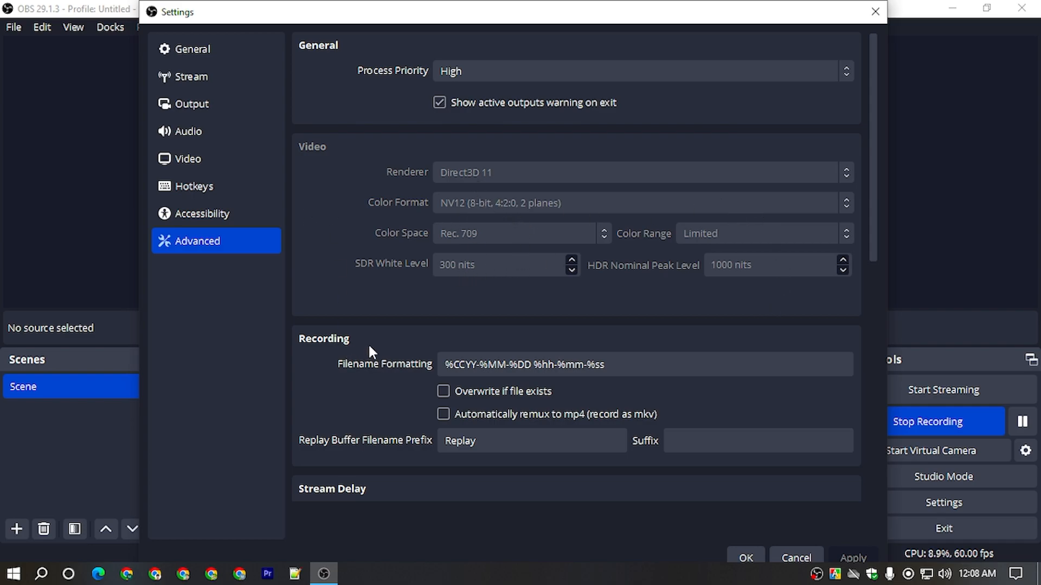
scroll(370, 347, down, 10)
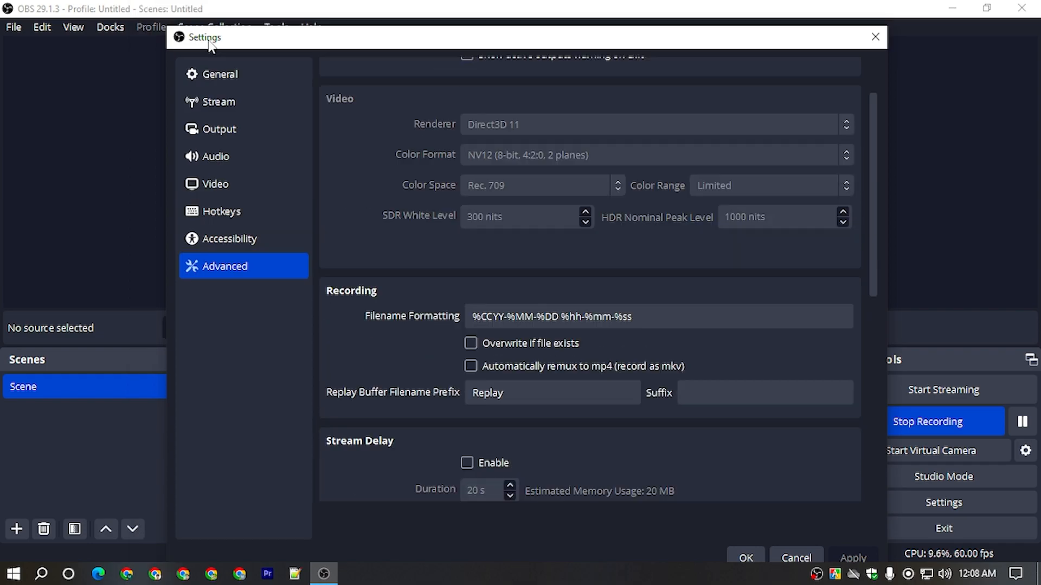
drag(210, 43, 188, 24)
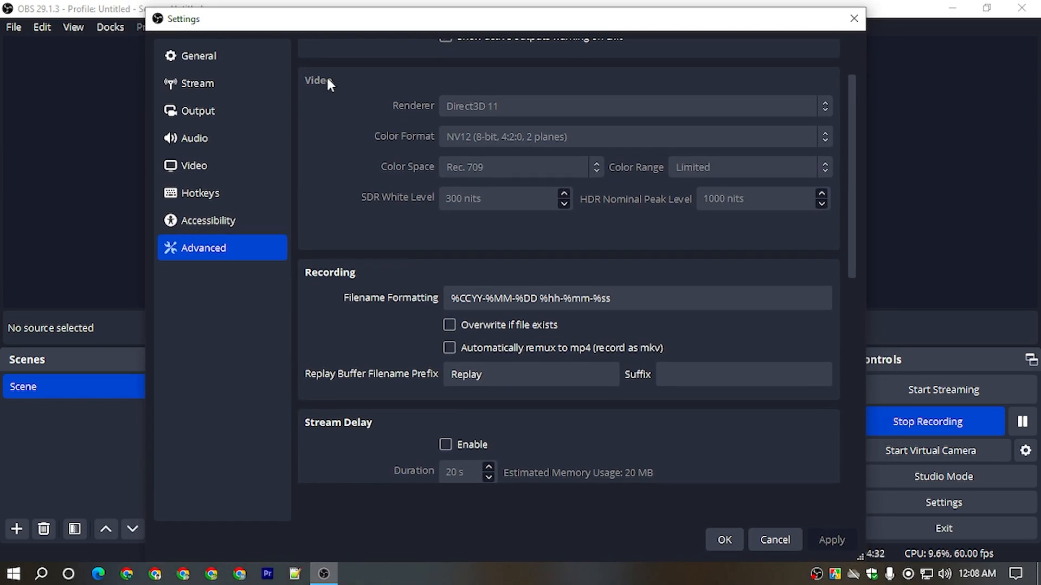
click(773, 540)
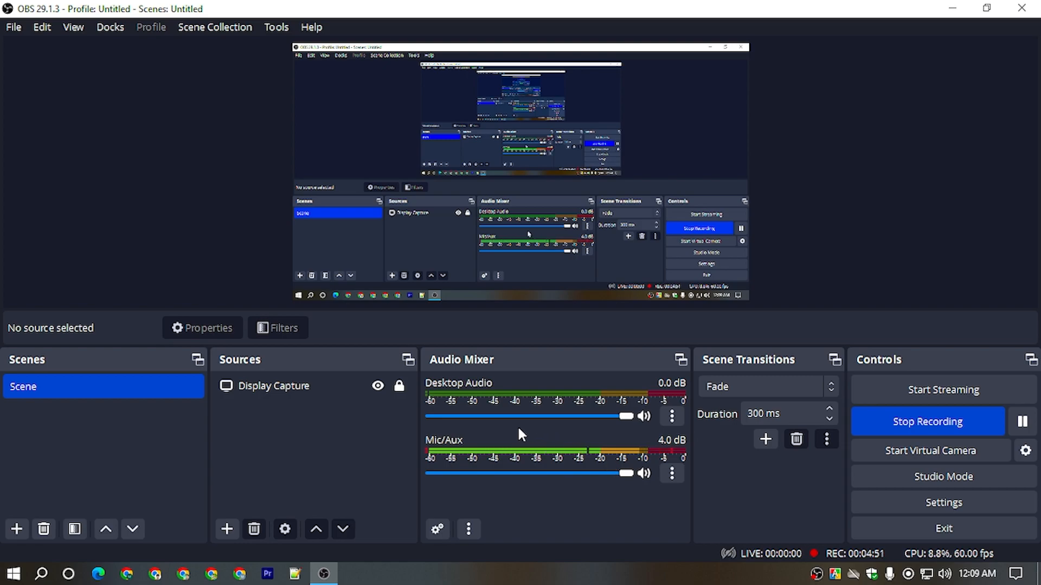
Step: Open the filters of the Display Capture source, examine the Color Correction values, and close the filters window
click(286, 397)
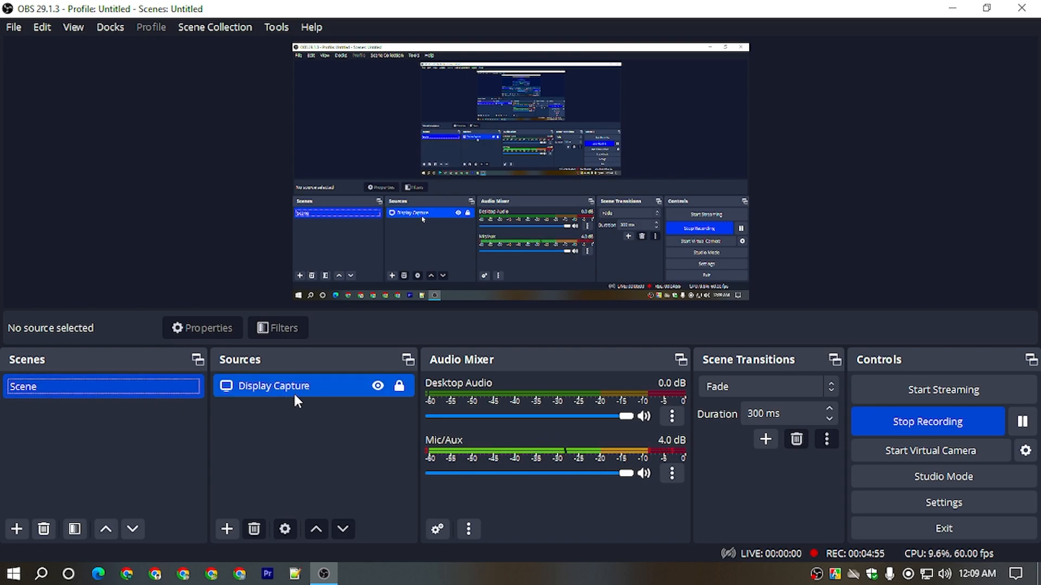
click(324, 388)
right_click(325, 388)
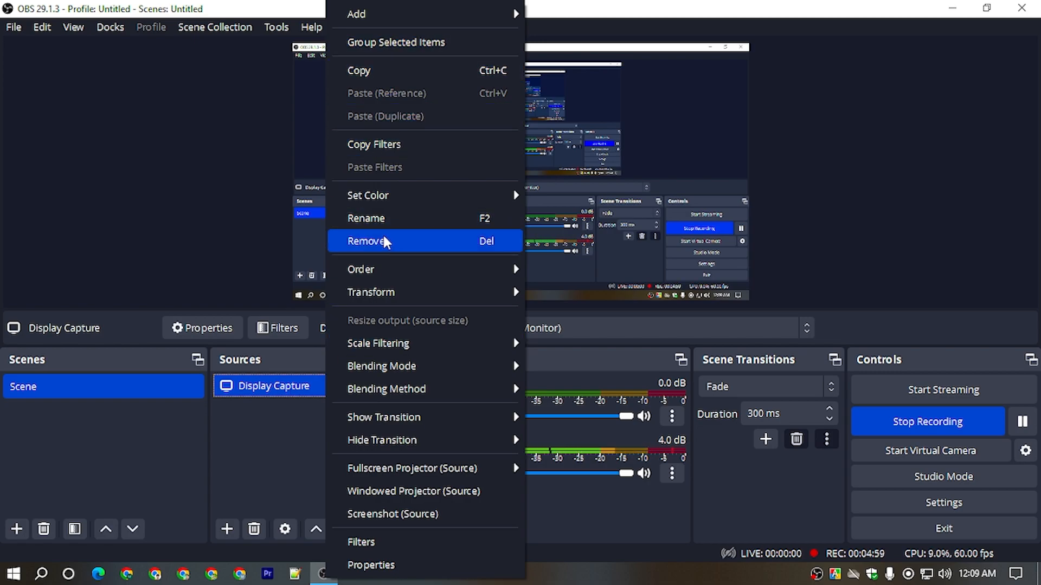
click(367, 540)
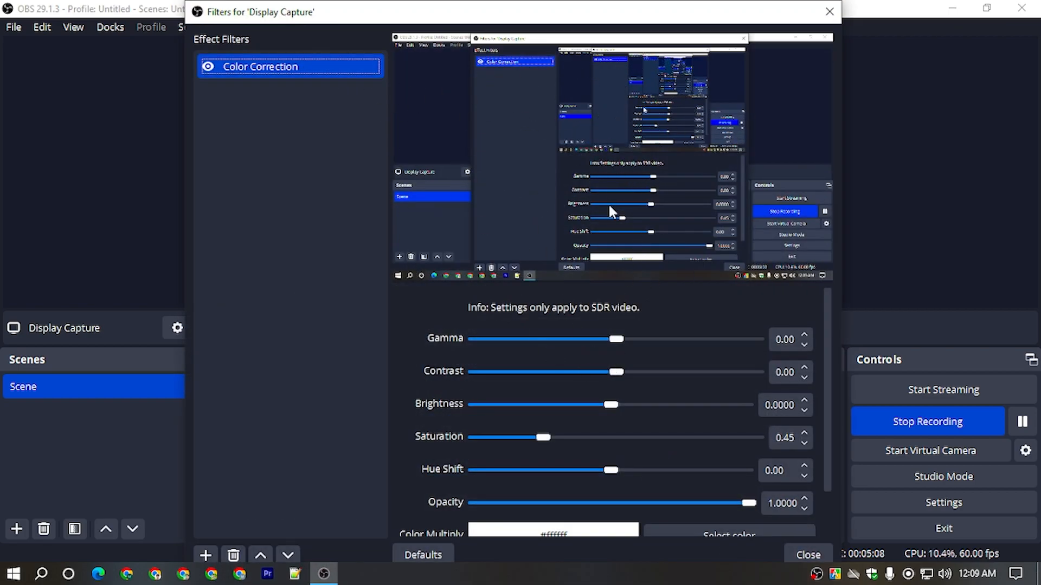
scroll(515, 408, down, 1)
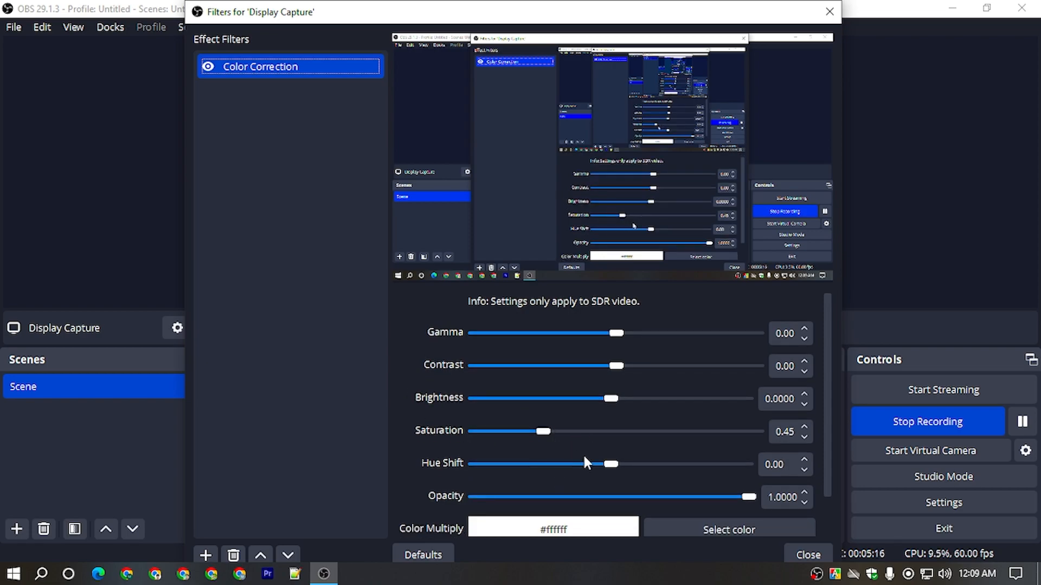
scroll(614, 405, up, 1)
right_click(252, 117)
mouse_move(282, 129)
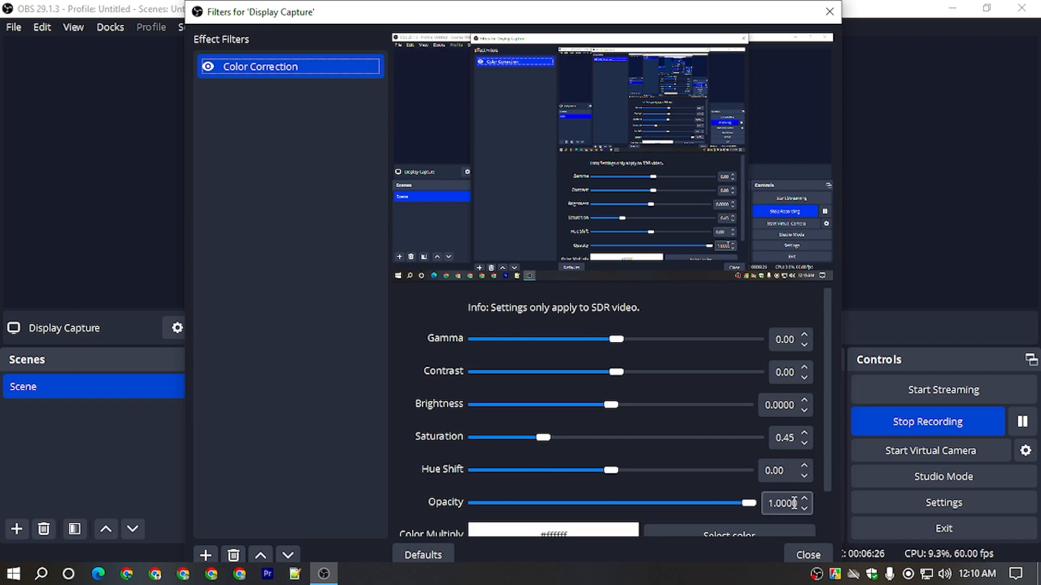
click(808, 554)
Step: Exit the program
key(alt+F4)
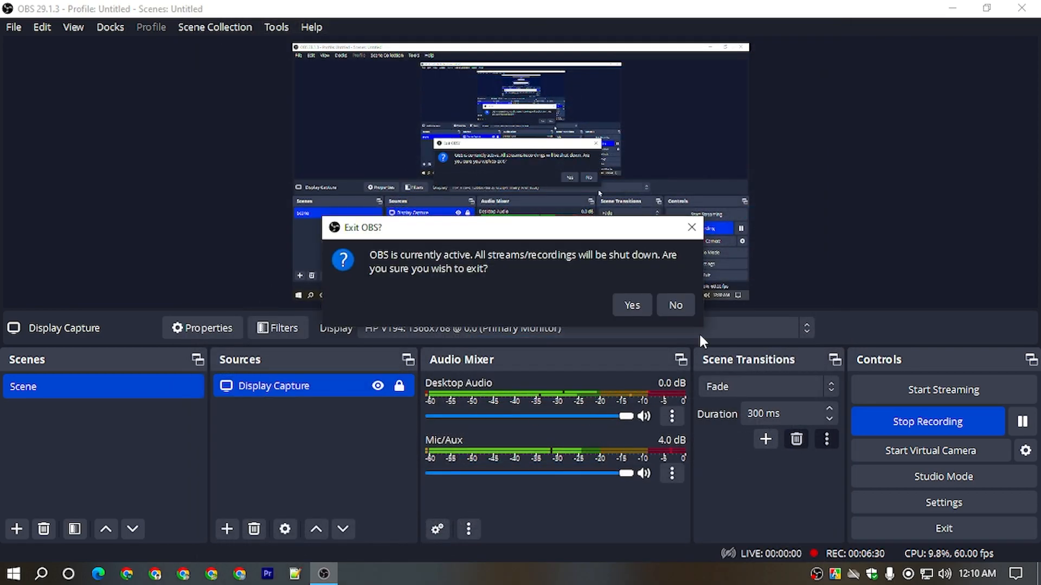